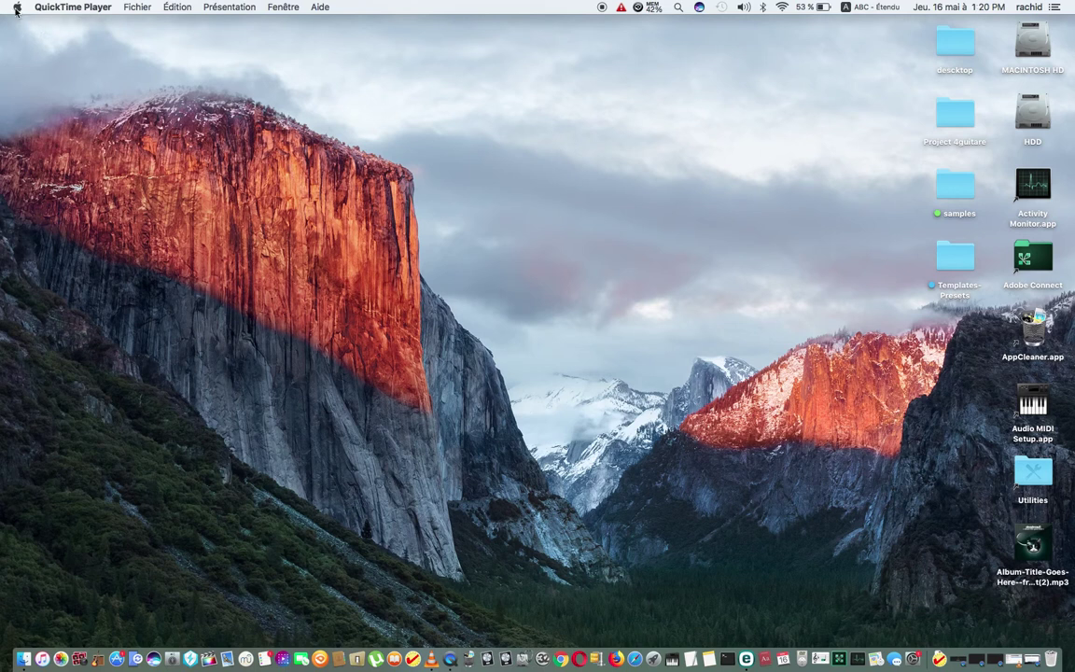
# Step: Open Disk Utility (Utilitaire de disque) from the Utilitaires folder inside Applications
pyautogui.click(16, 10)
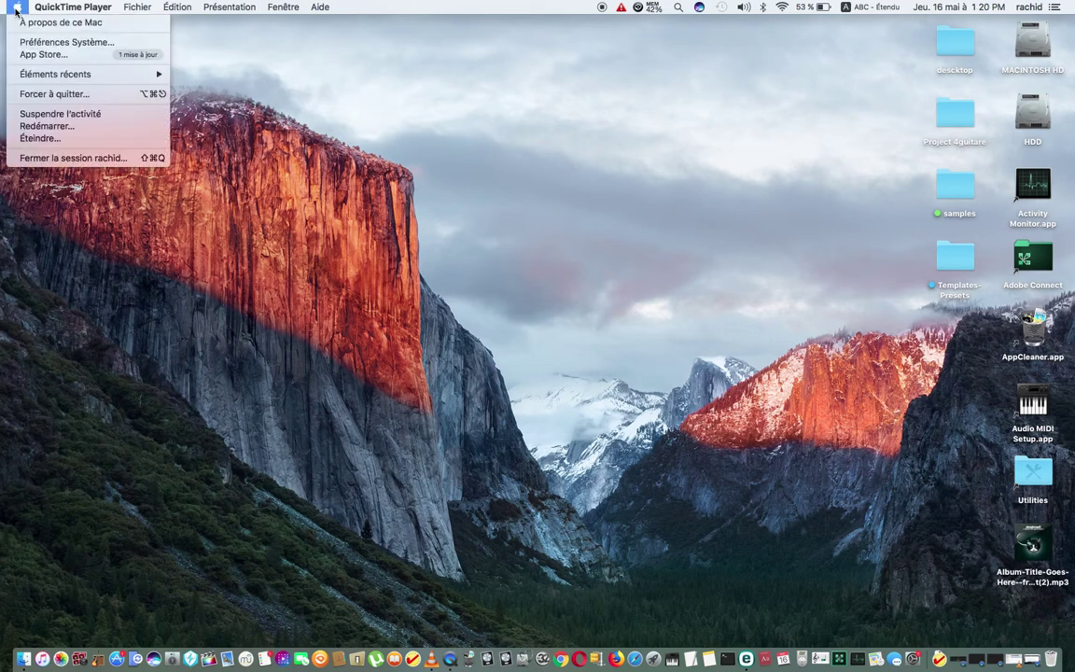
pyautogui.click(137, 243)
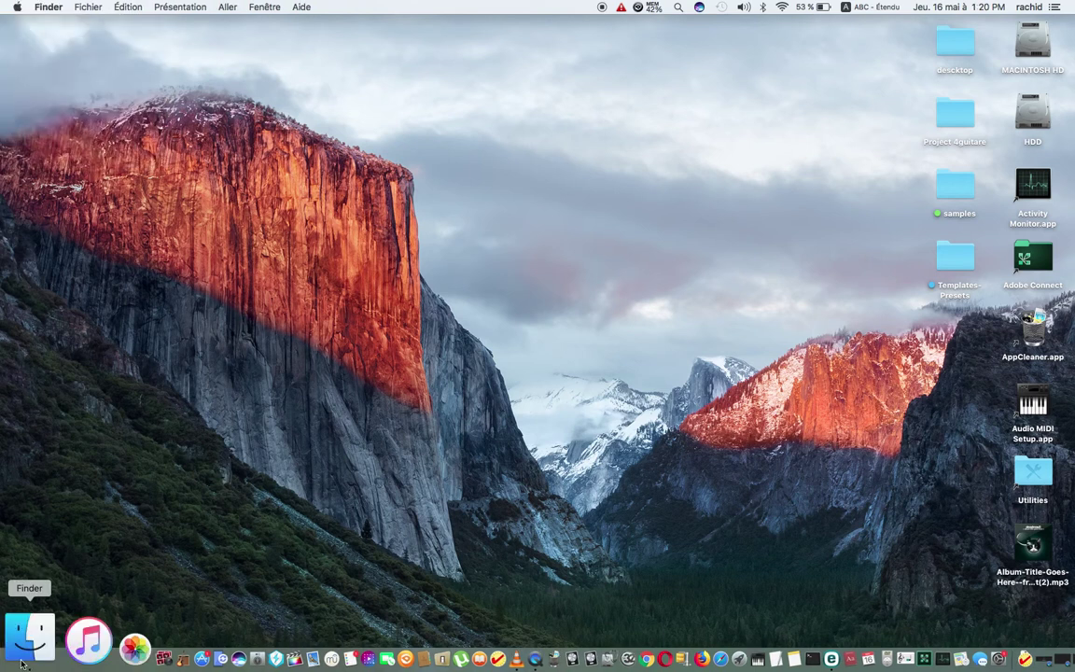
pyautogui.click(21, 661)
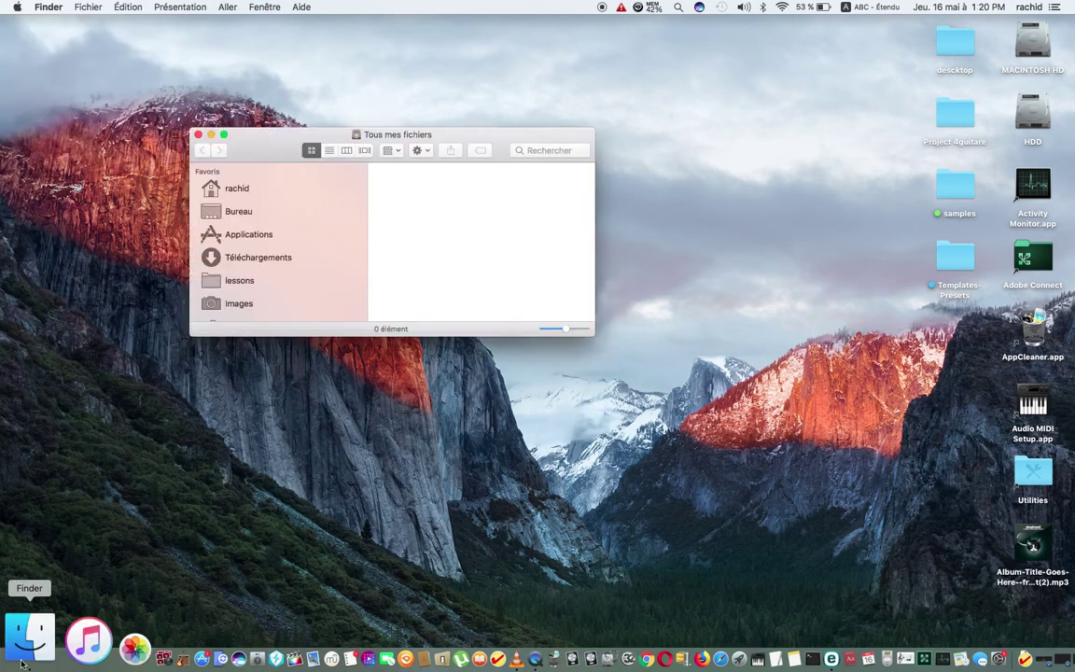
pyautogui.click(249, 235)
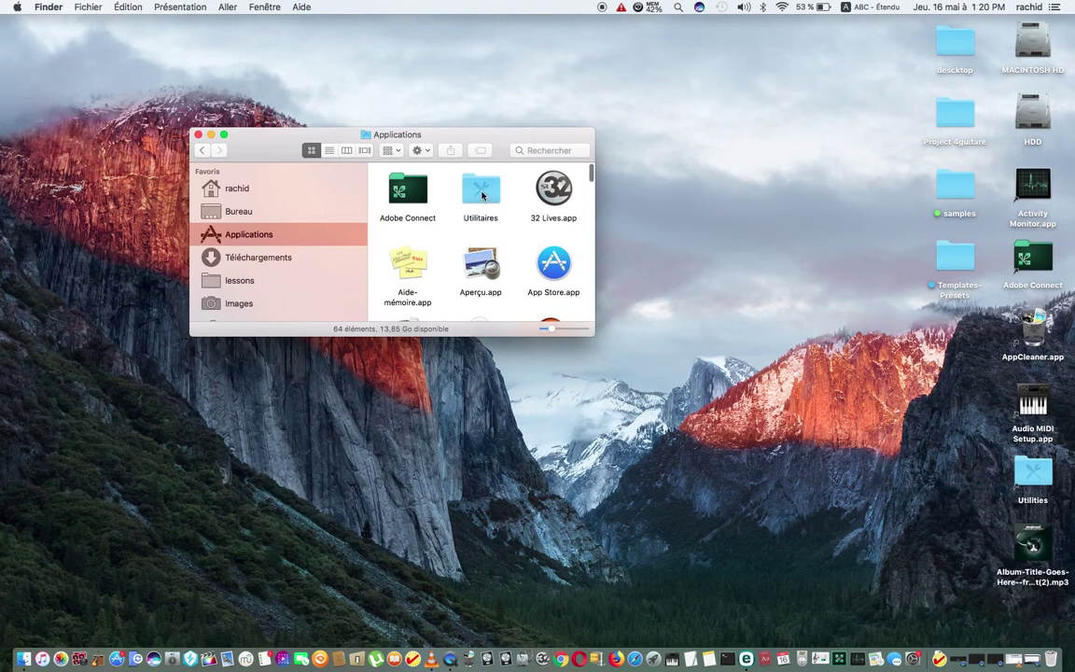
pyautogui.doubleClick(482, 193)
pyautogui.scroll(-5, 482, 197)
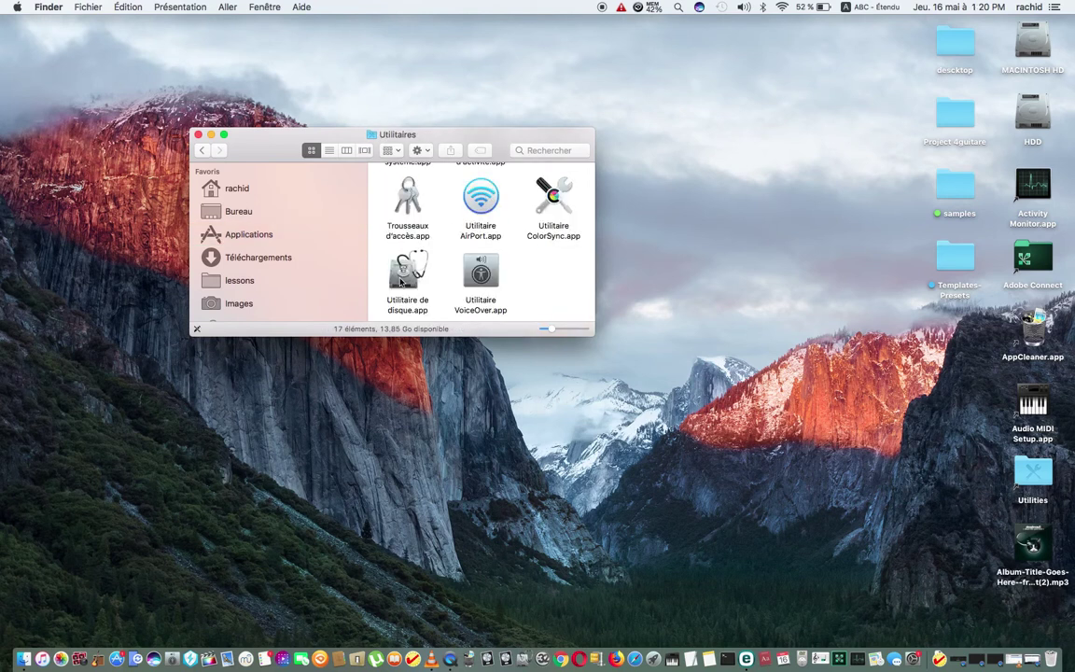
pyautogui.doubleClick(402, 282)
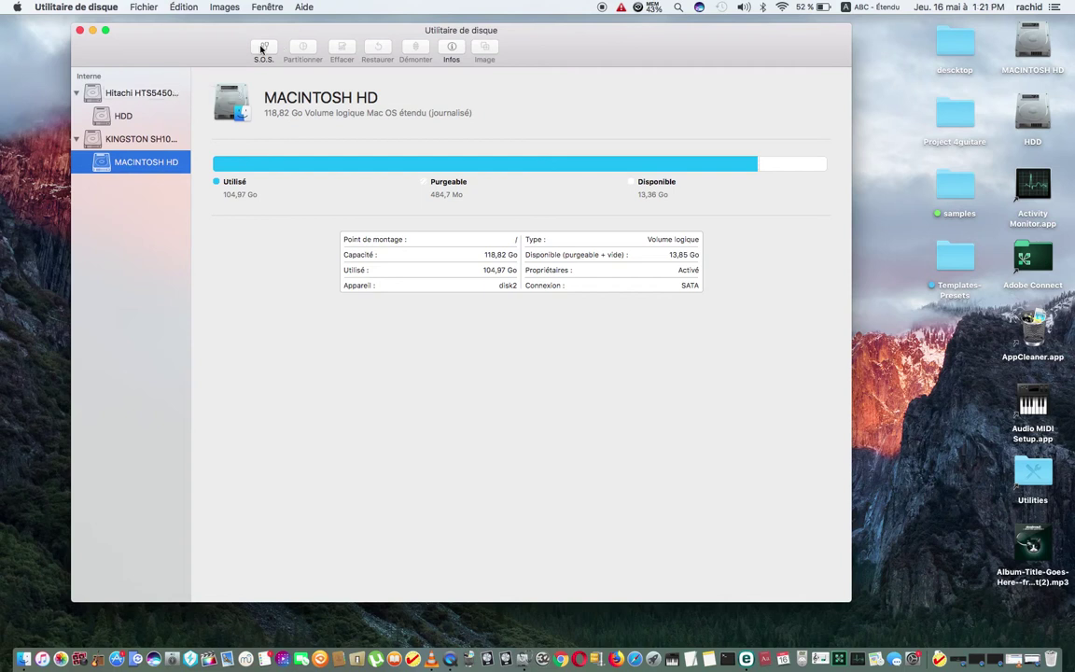
# Step: Run S.O.S. on the Hitachi HTS545050B9SA02 disk, review the detailed report and close it
pyautogui.click(127, 133)
pyautogui.click(130, 164)
pyautogui.click(138, 95)
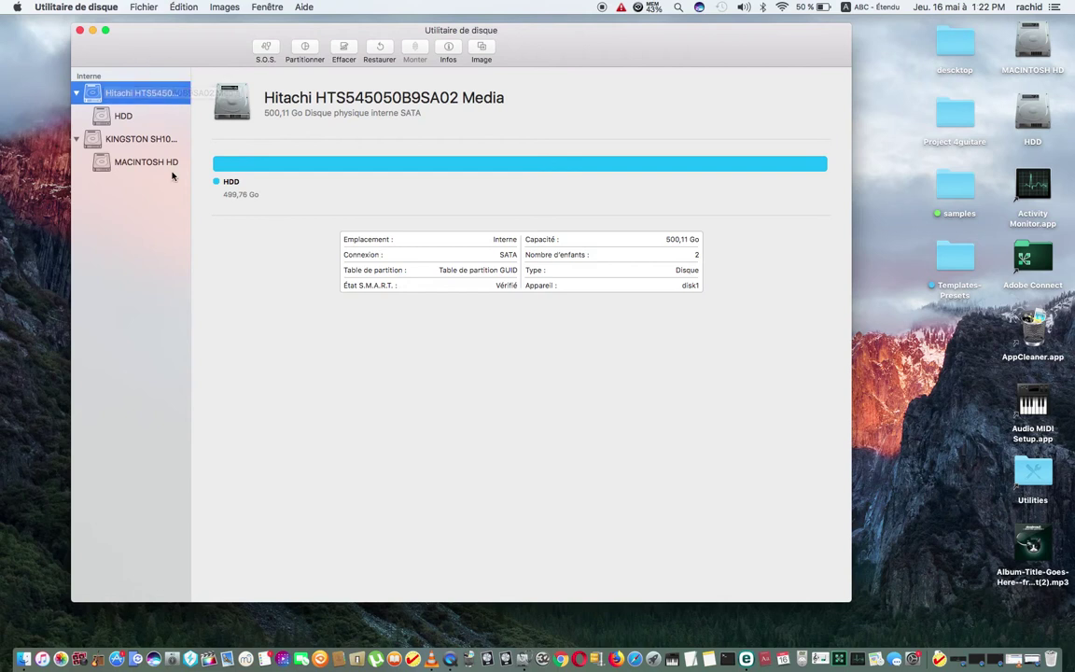
pyautogui.click(158, 139)
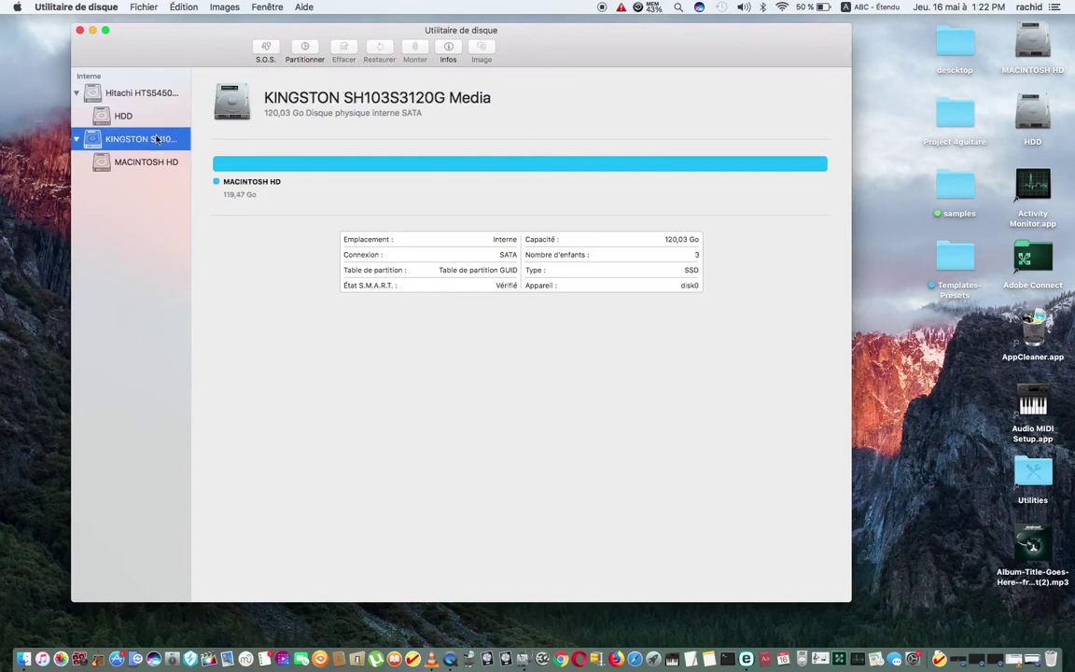
pyautogui.click(145, 96)
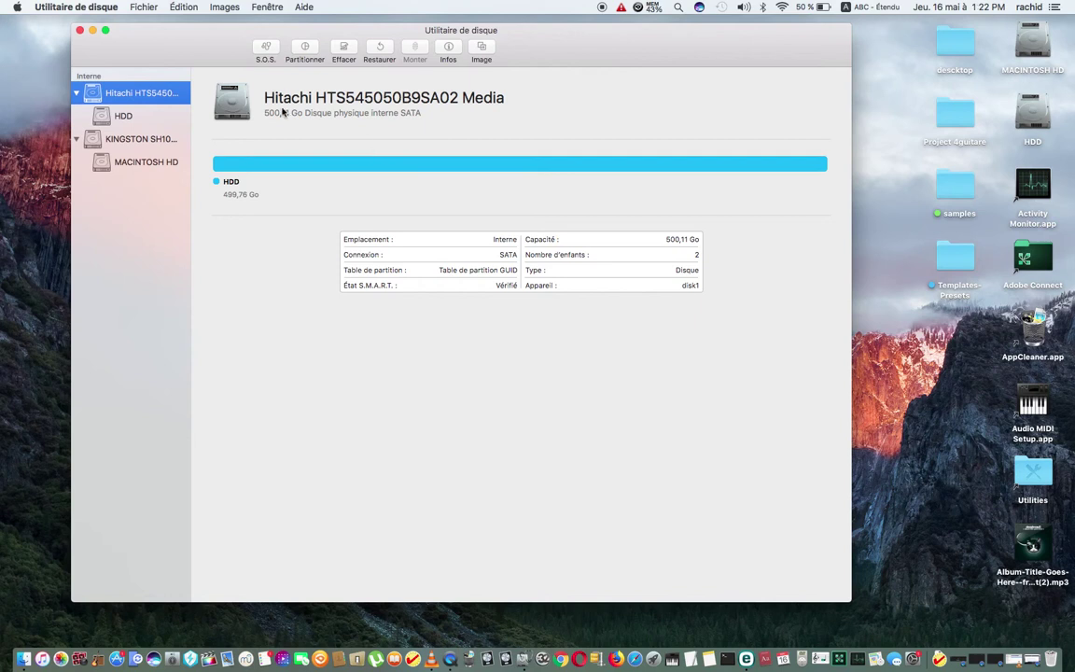
pyautogui.click(263, 52)
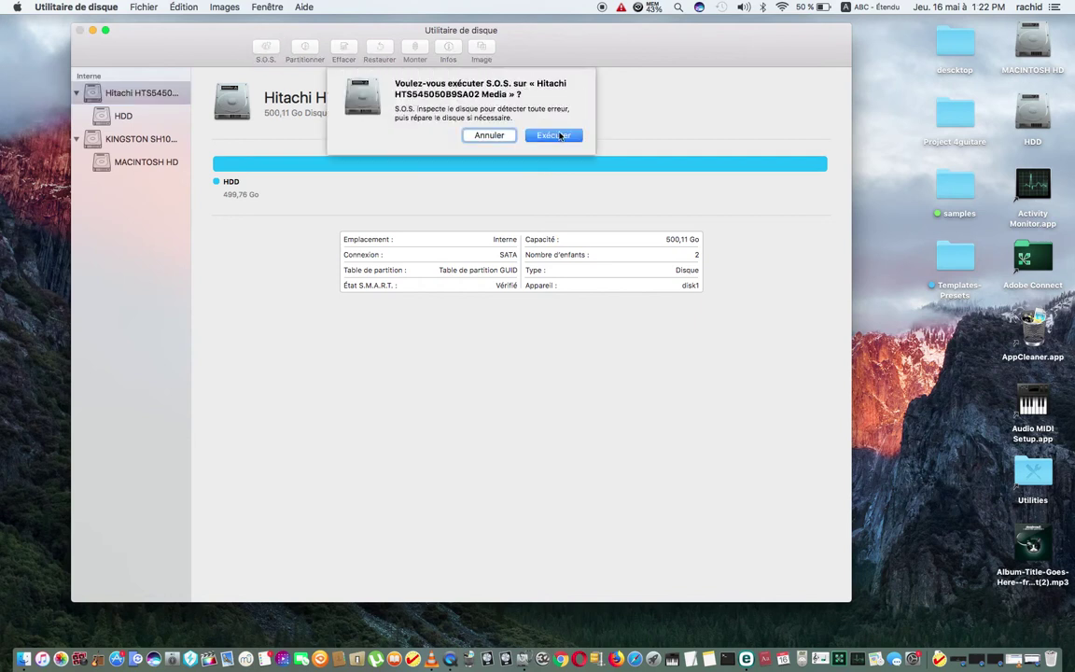
pyautogui.click(557, 136)
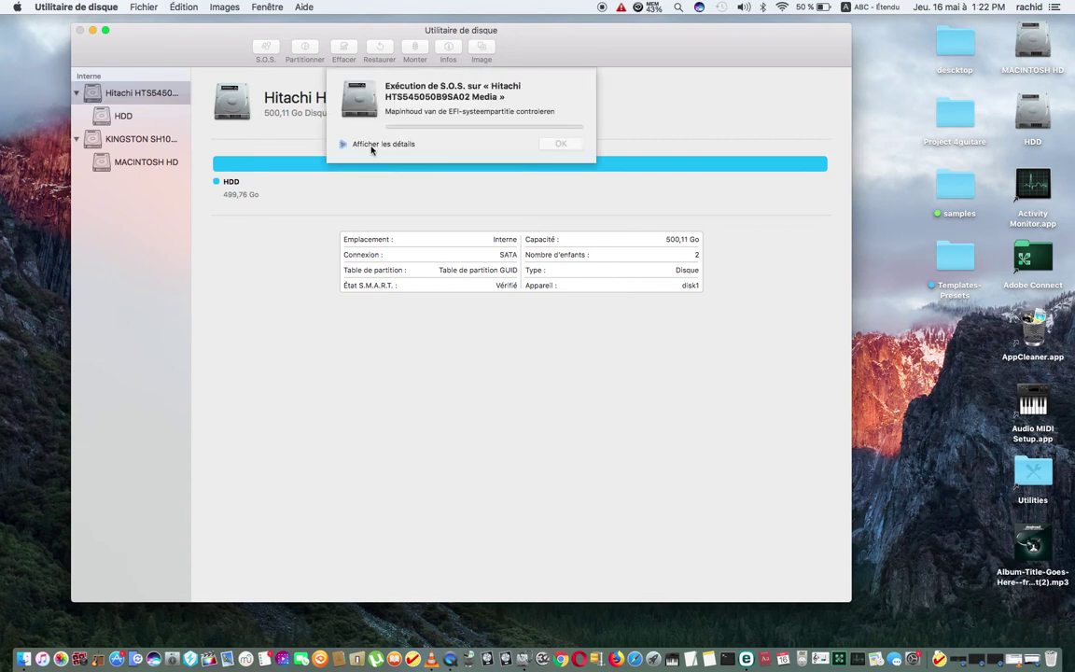
pyautogui.click(345, 152)
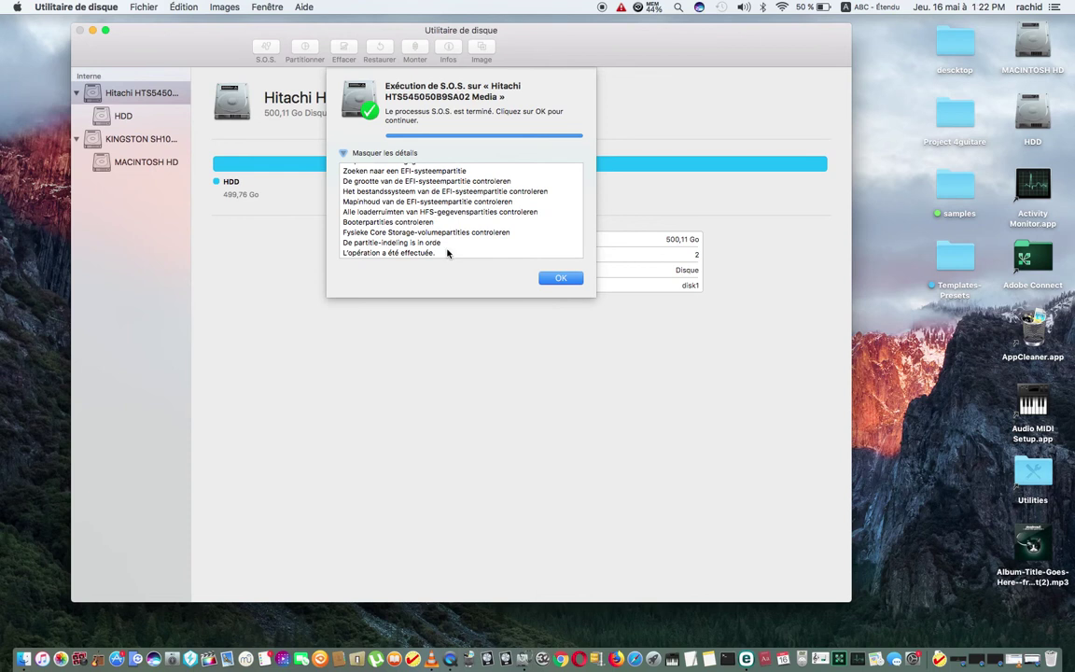
pyautogui.scroll(-2, 441, 241)
pyautogui.scroll(3, 437, 232)
pyautogui.scroll(-3, 437, 232)
pyautogui.click(559, 278)
# Step: Try to run S.O.S. on the HDD volume, showing the process details and closing the report
pyautogui.click(126, 115)
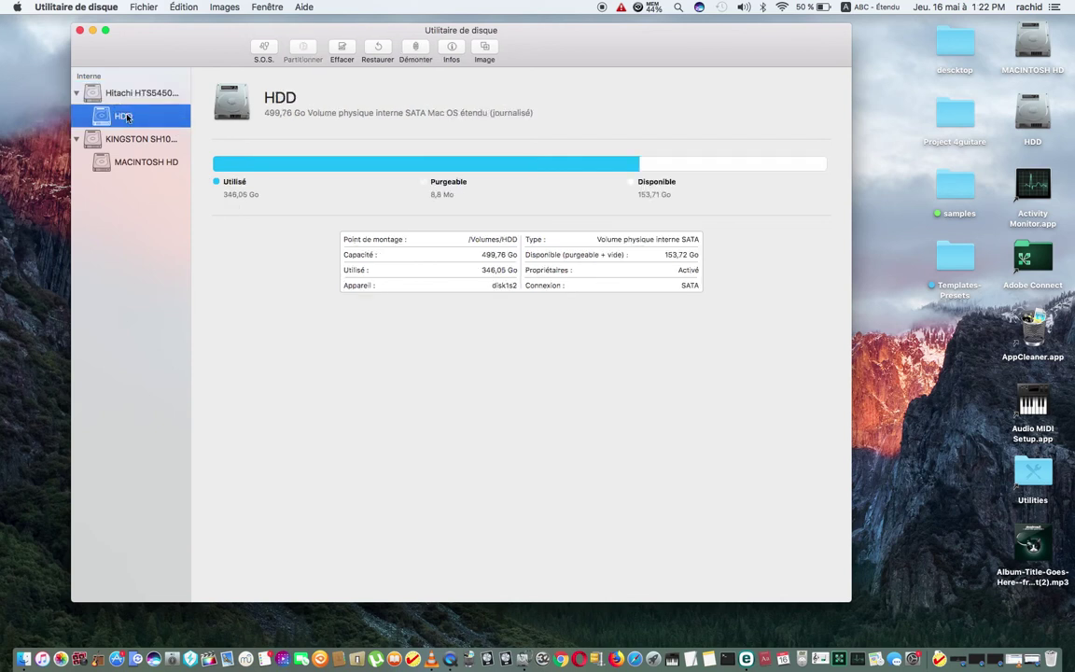
pyautogui.click(260, 46)
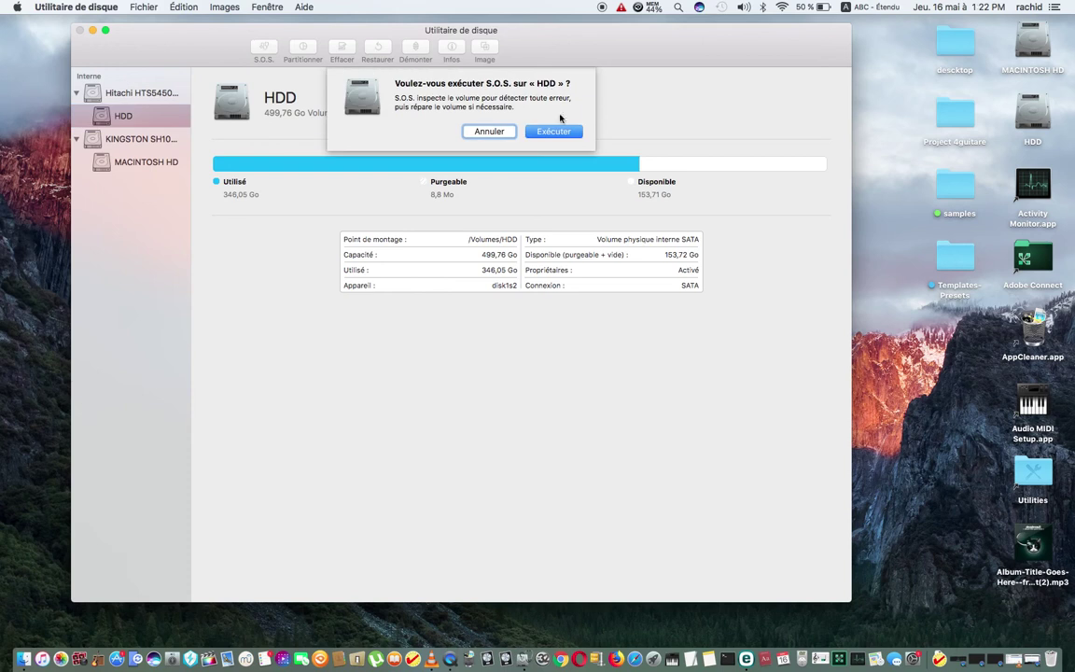
pyautogui.click(563, 133)
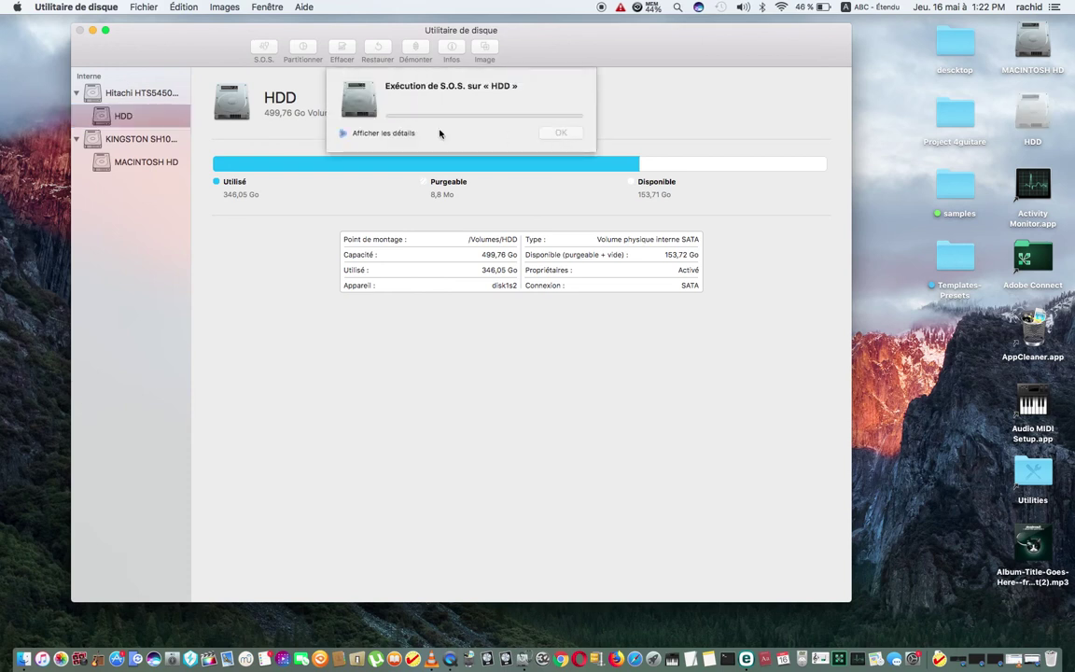
pyautogui.click(341, 132)
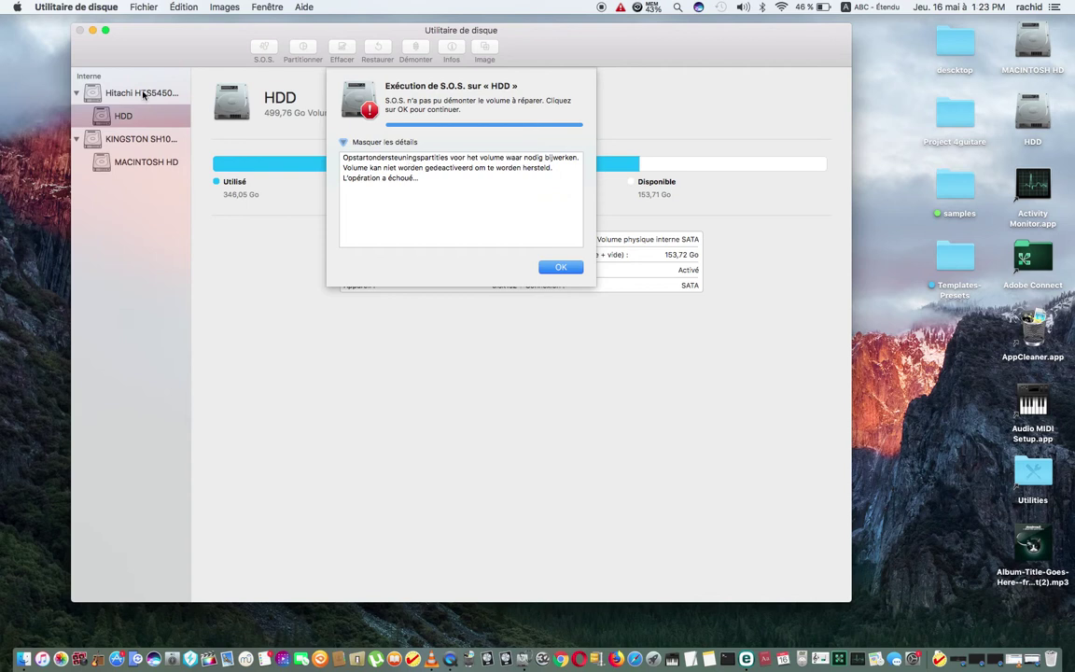
pyautogui.click(563, 269)
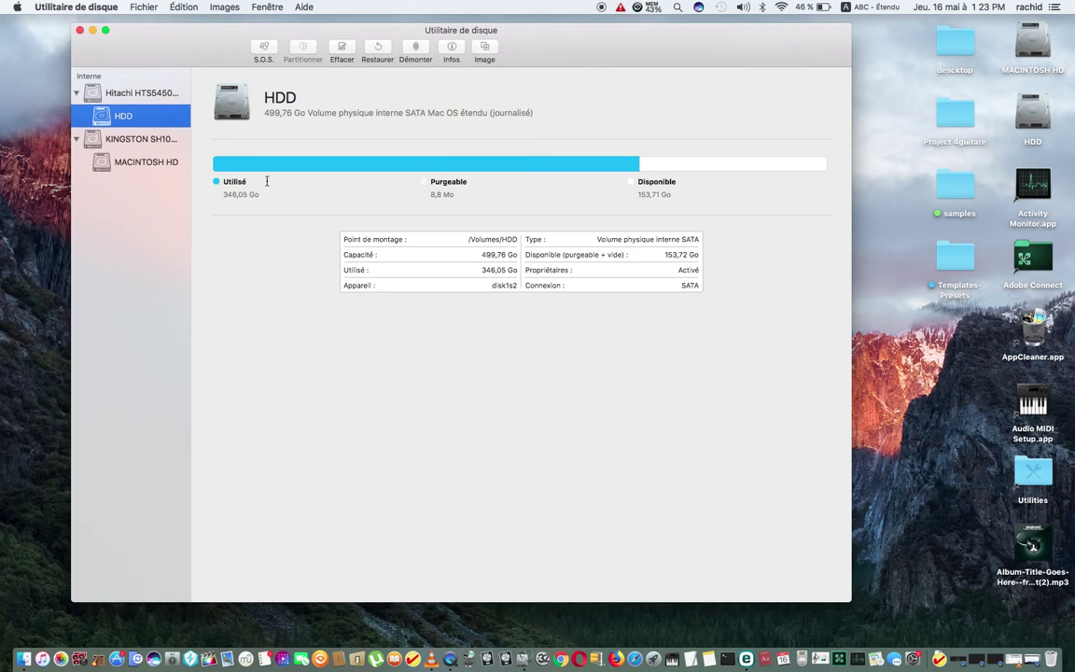
pyautogui.click(141, 96)
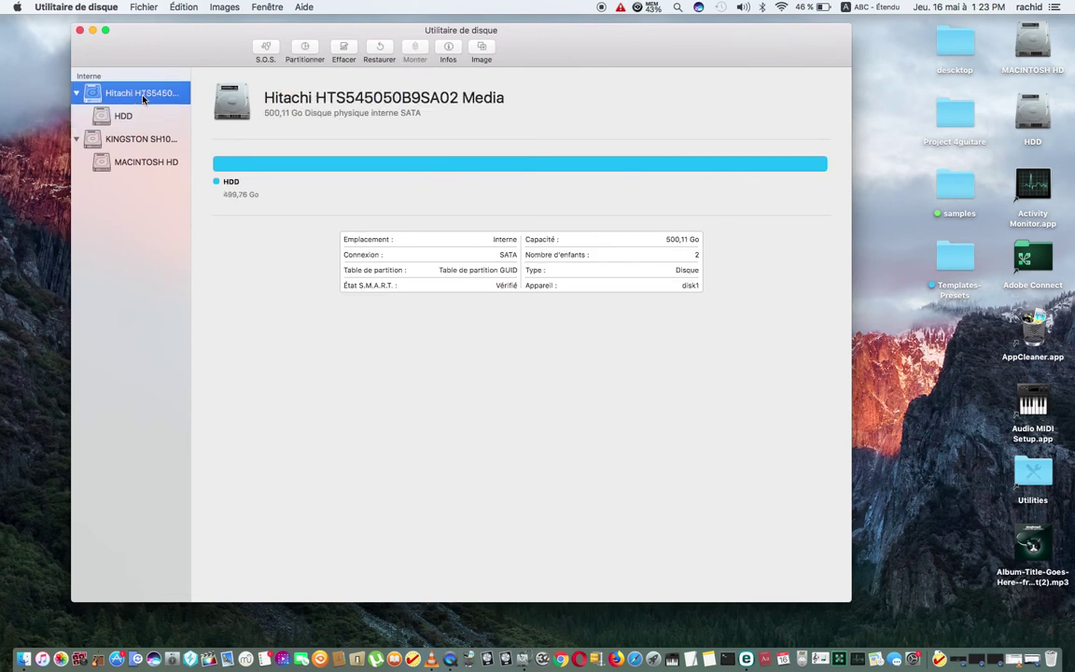
pyautogui.click(258, 54)
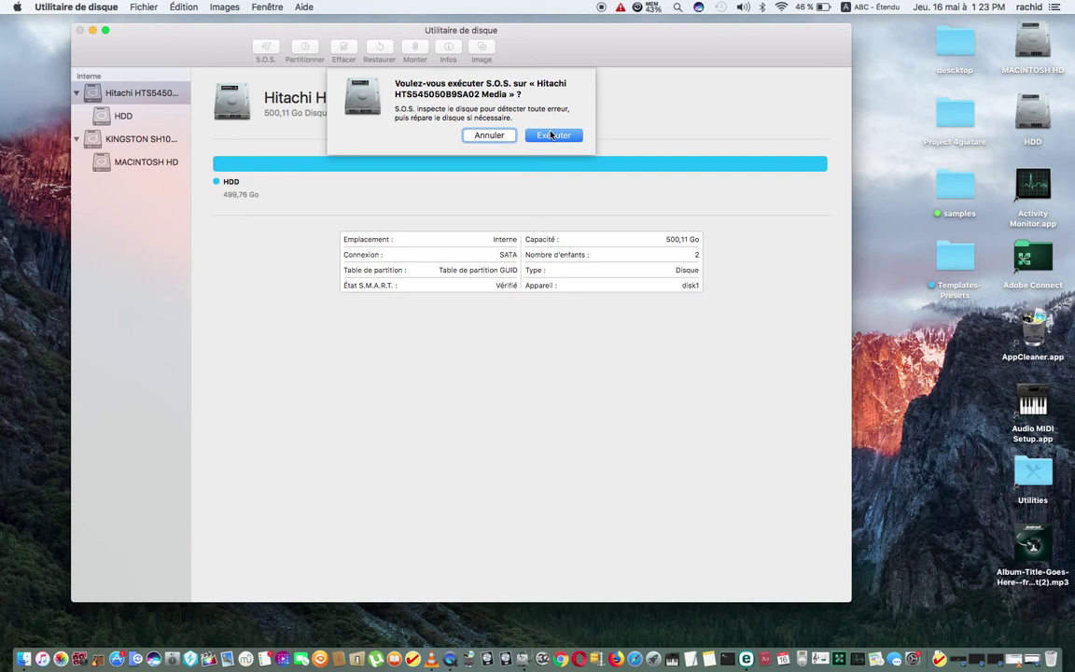
pyautogui.click(488, 137)
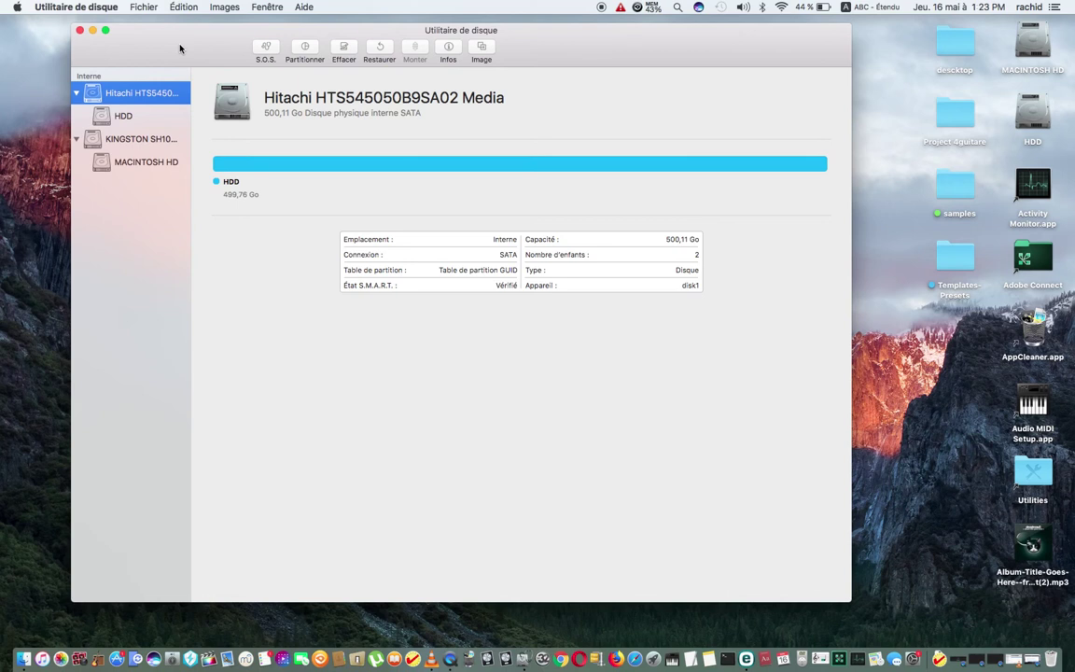
pyautogui.moveTo(180, 48); pyautogui.dragTo(161, 43)
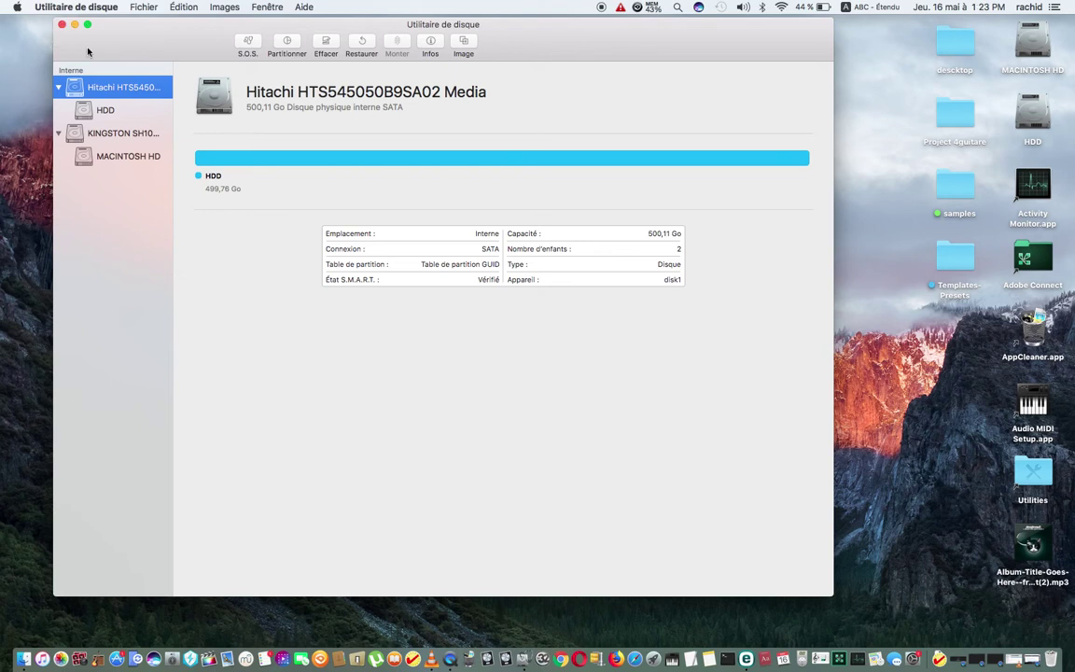
pyautogui.click(15, 7)
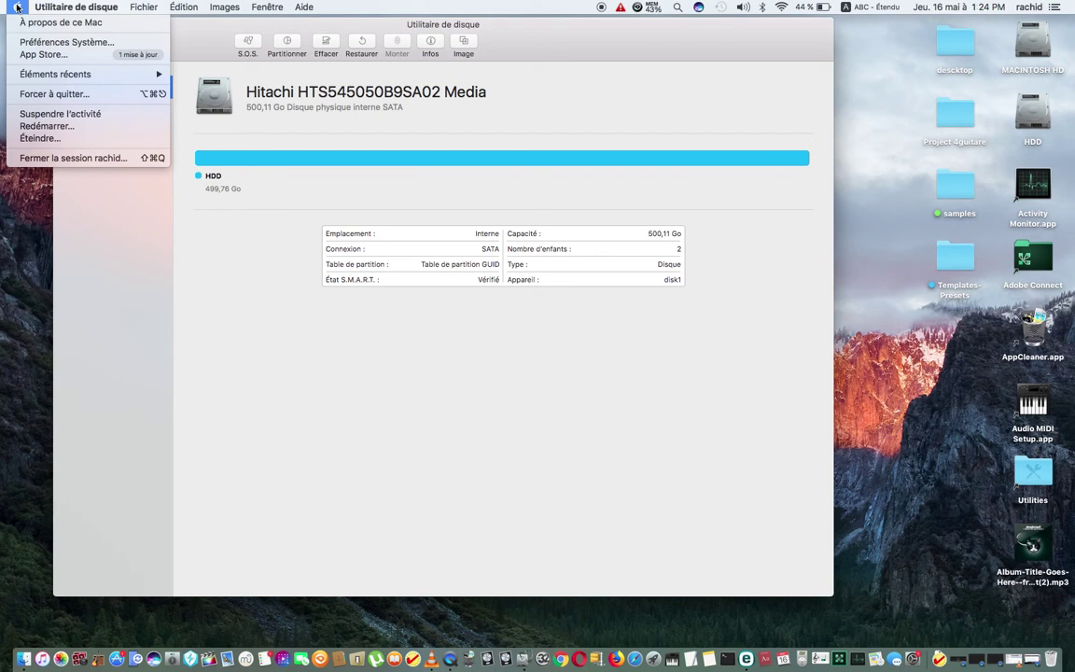
pyautogui.click(54, 129)
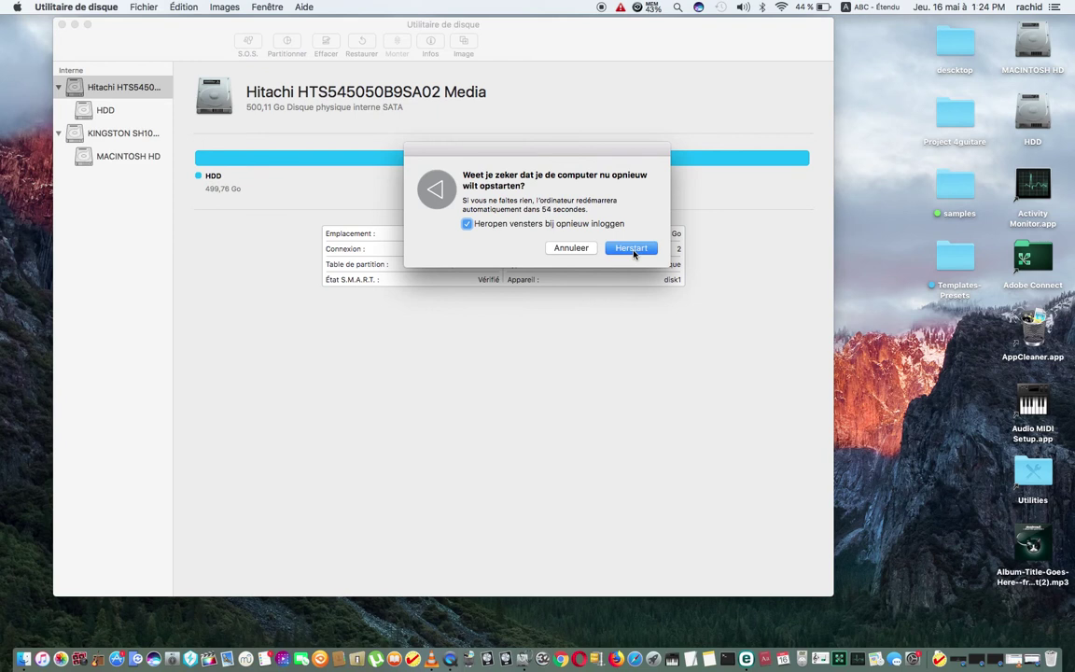
pyautogui.click(571, 248)
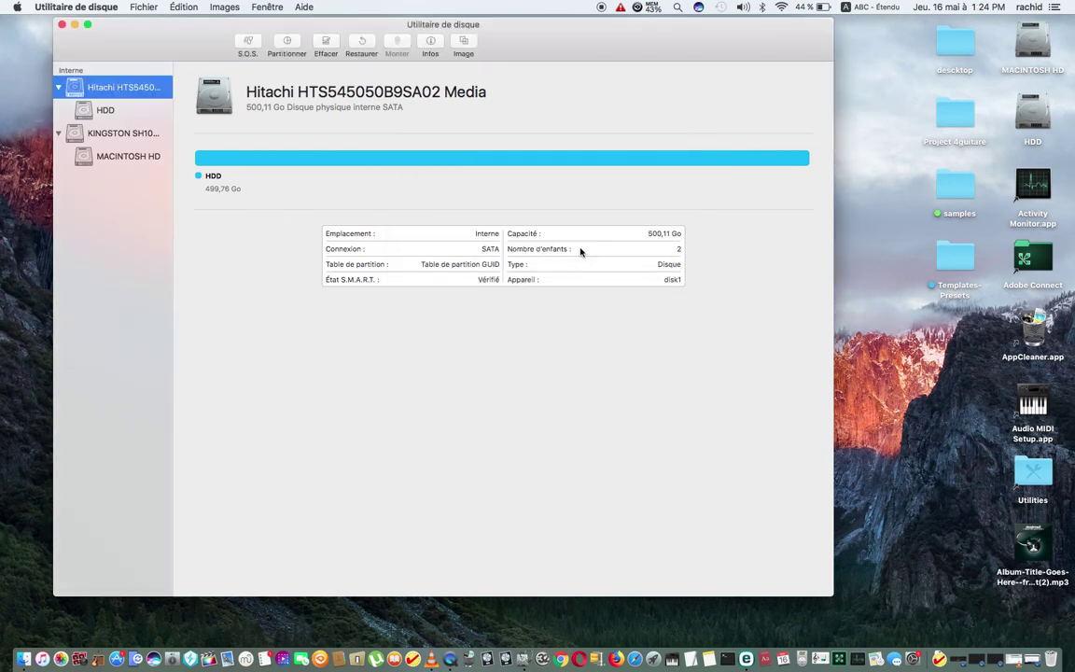